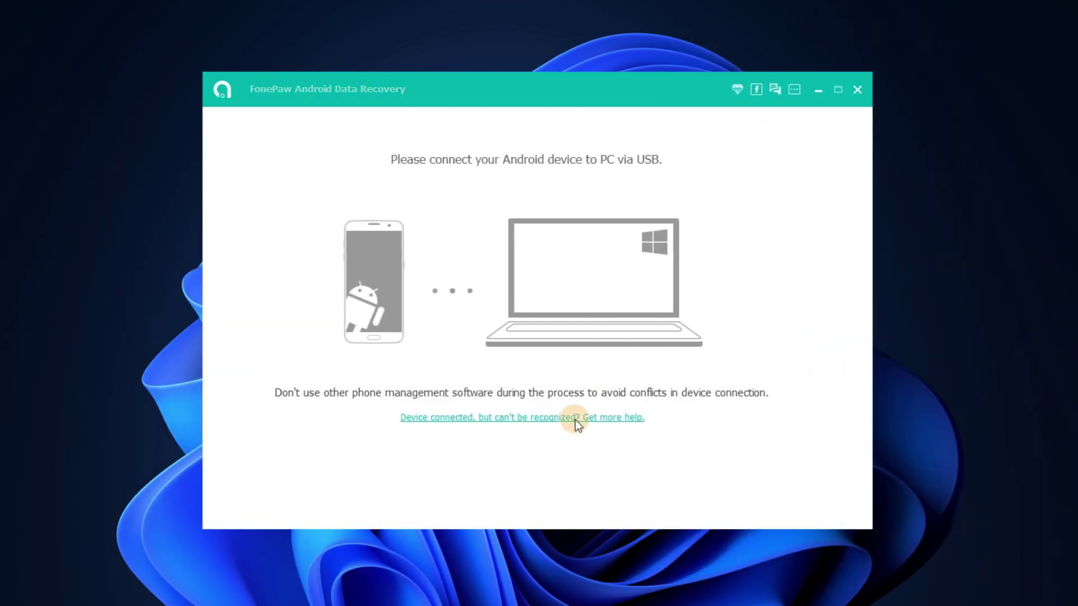
# Read all eight USB debugging steps in the help guide and confirm to connect the phone
pyautogui.click(575, 420)
pyautogui.click(548, 523)
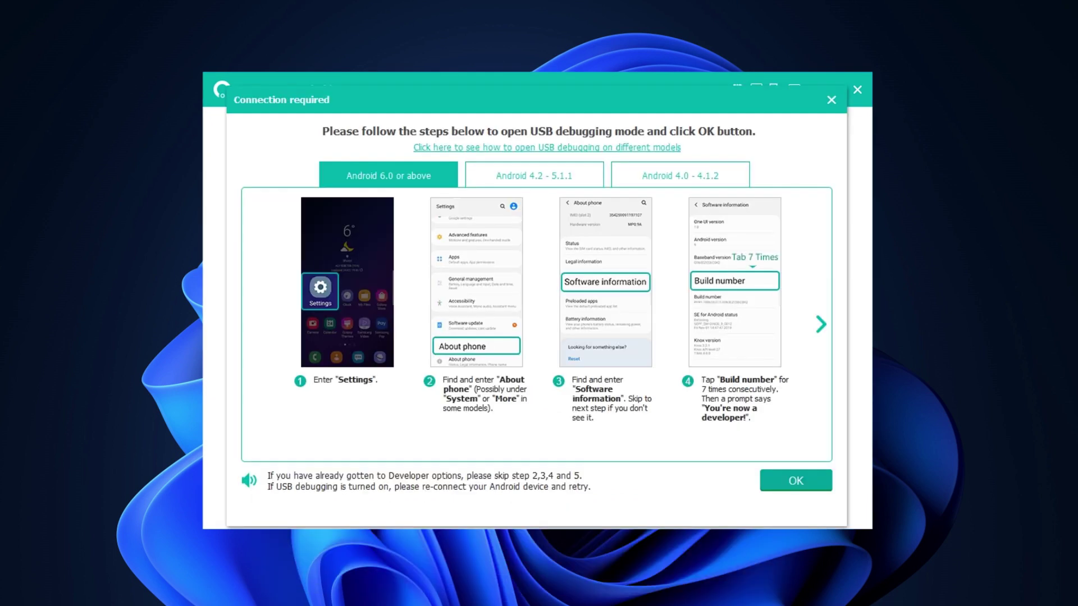
pyautogui.click(818, 319)
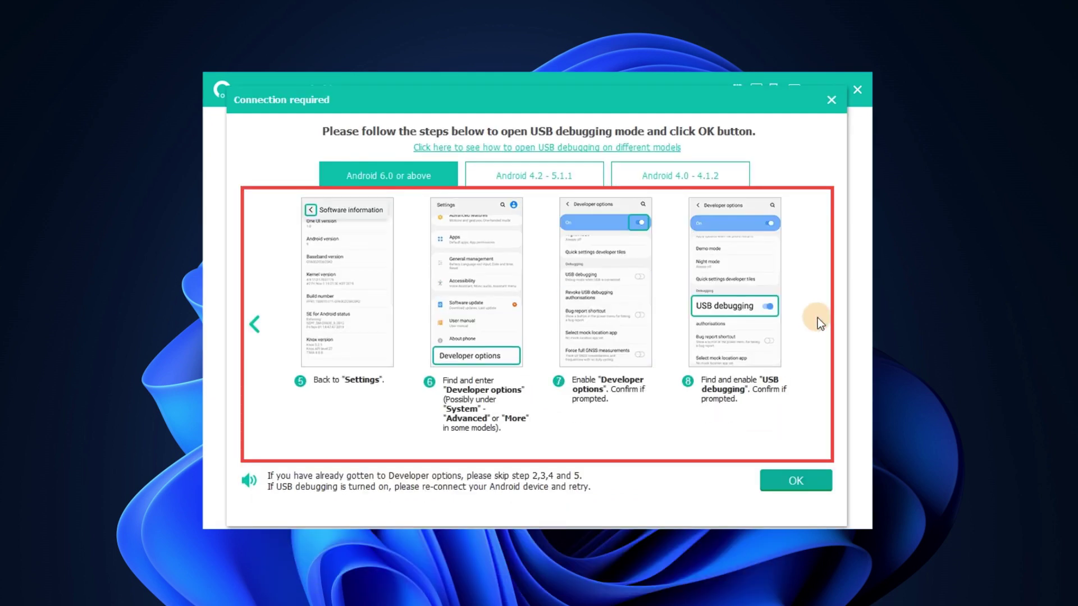
pyautogui.click(794, 480)
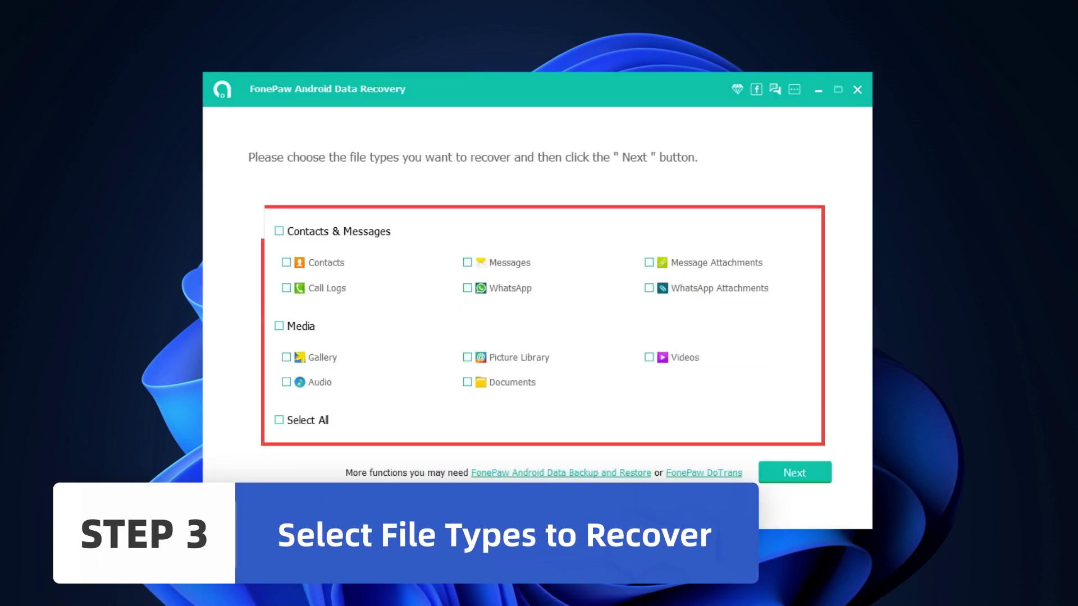
# Select all file types and run the standard scan, finding 9,365 recoverable items
pyautogui.click(286, 263)
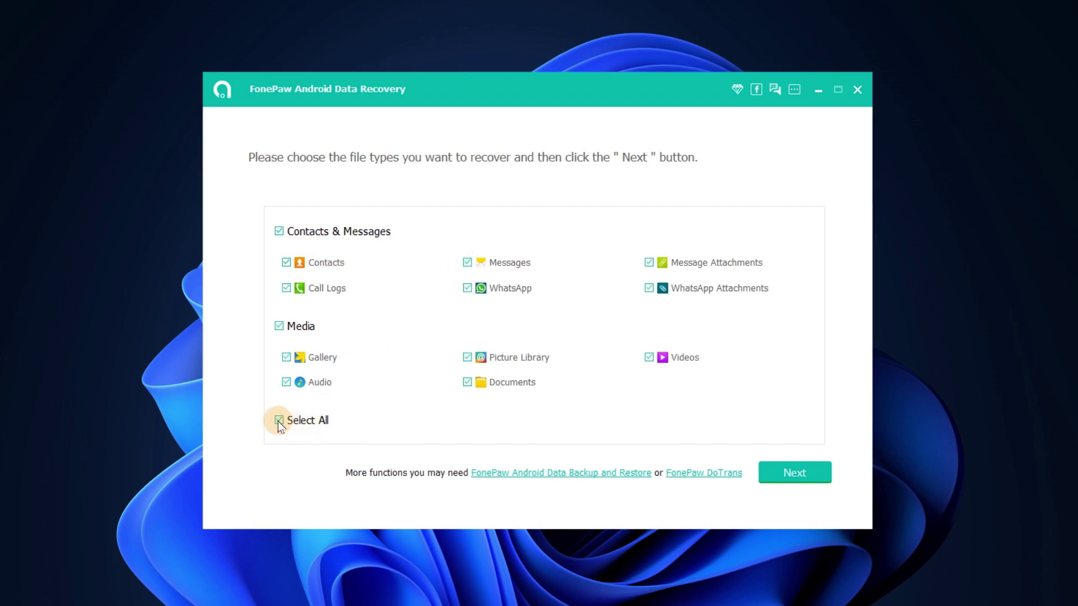
pyautogui.click(787, 458)
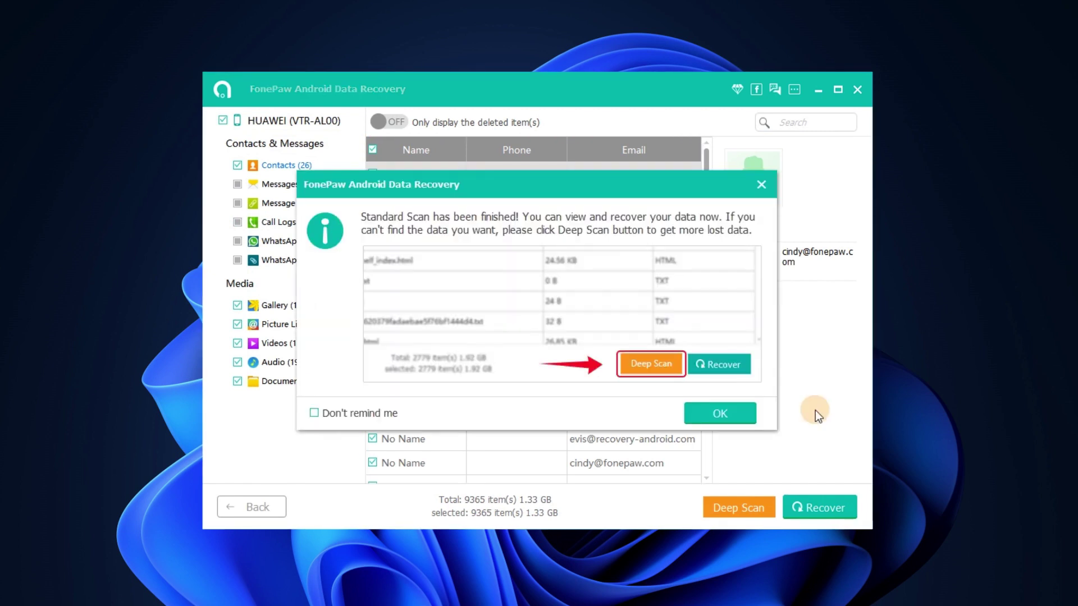
# Dismiss the Deep Scan explanation and preview the recovered Gallery photos
pyautogui.click(746, 413)
pyautogui.click(737, 508)
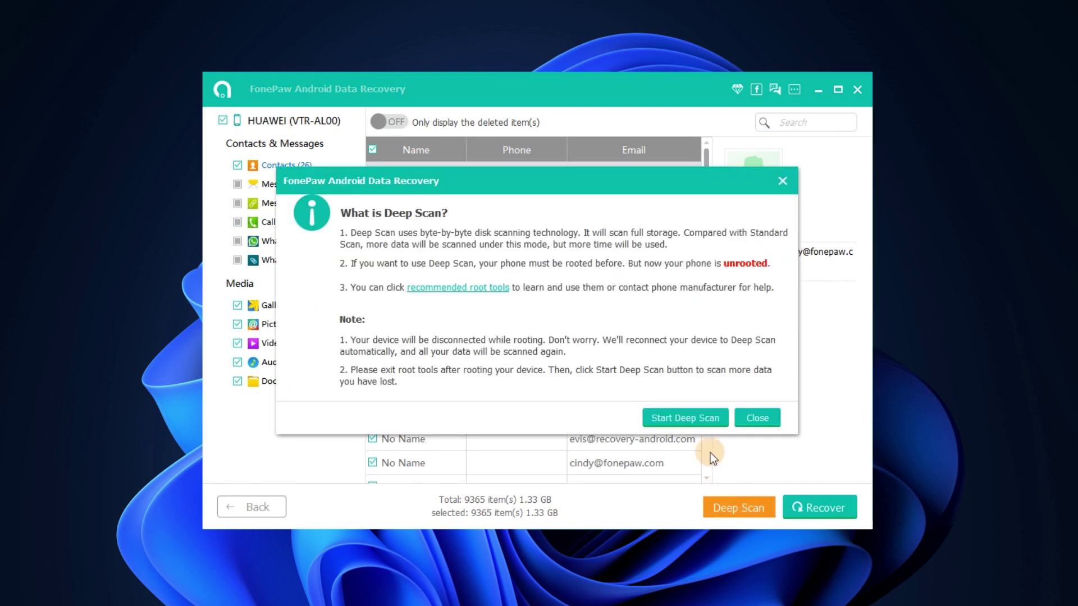
pyautogui.click(694, 419)
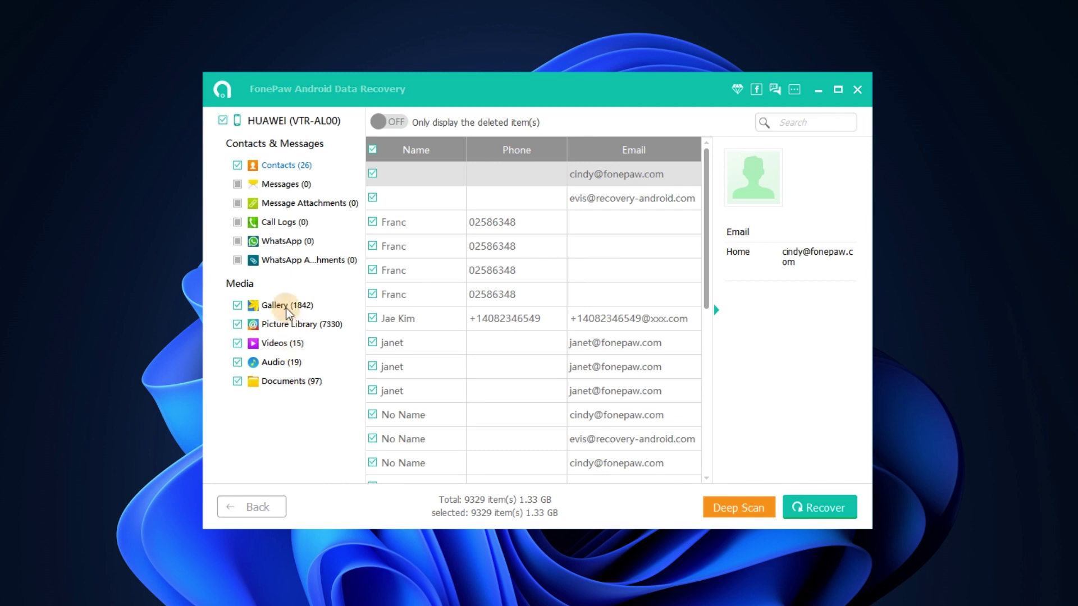
pyautogui.click(285, 308)
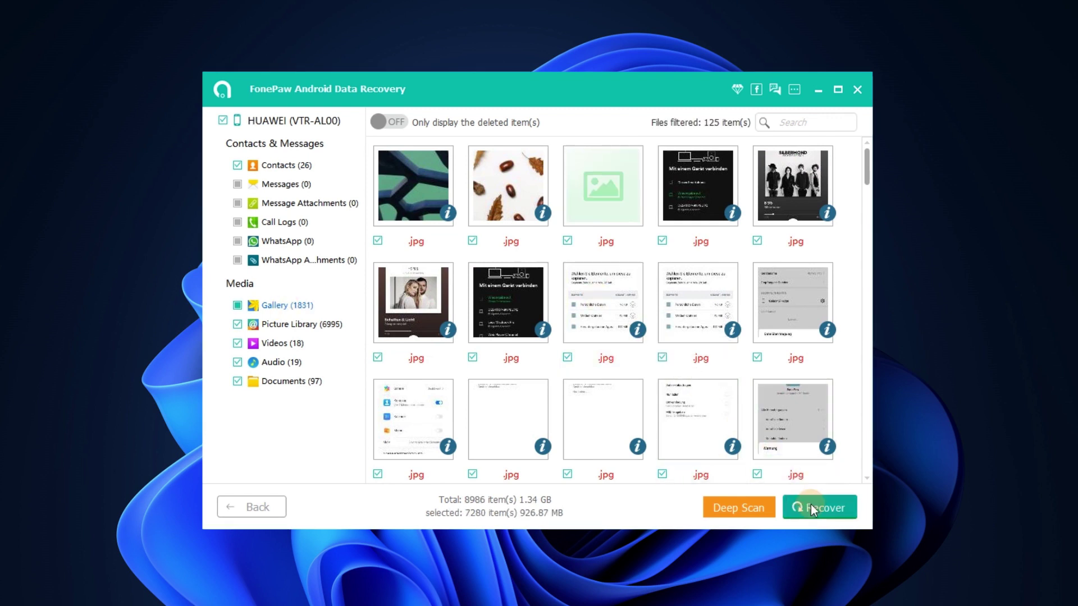
# Start recovering the 7,280 checked items to the computer
pyautogui.click(810, 508)
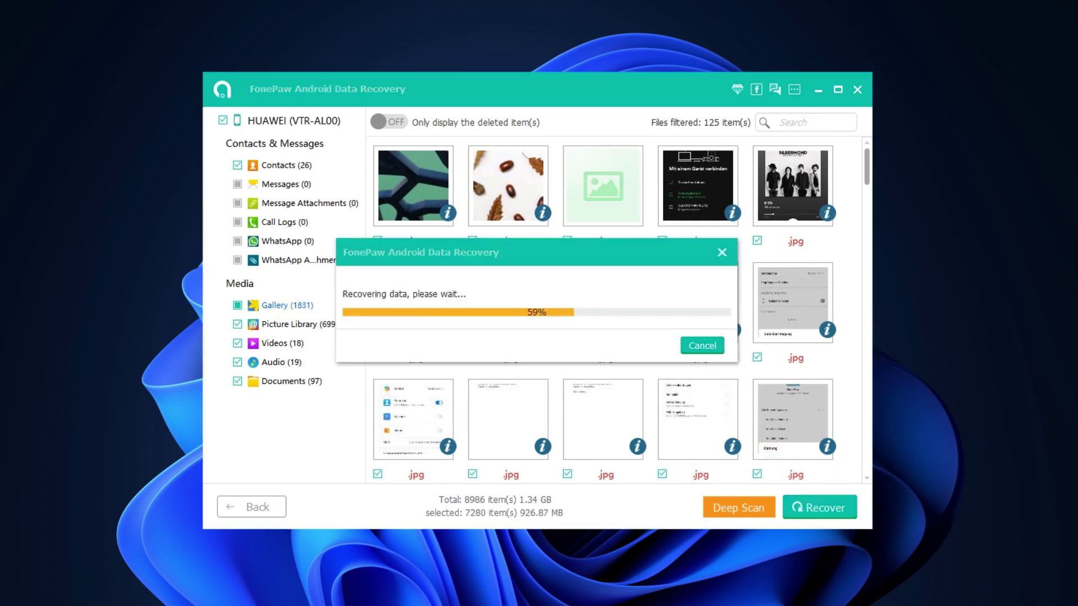